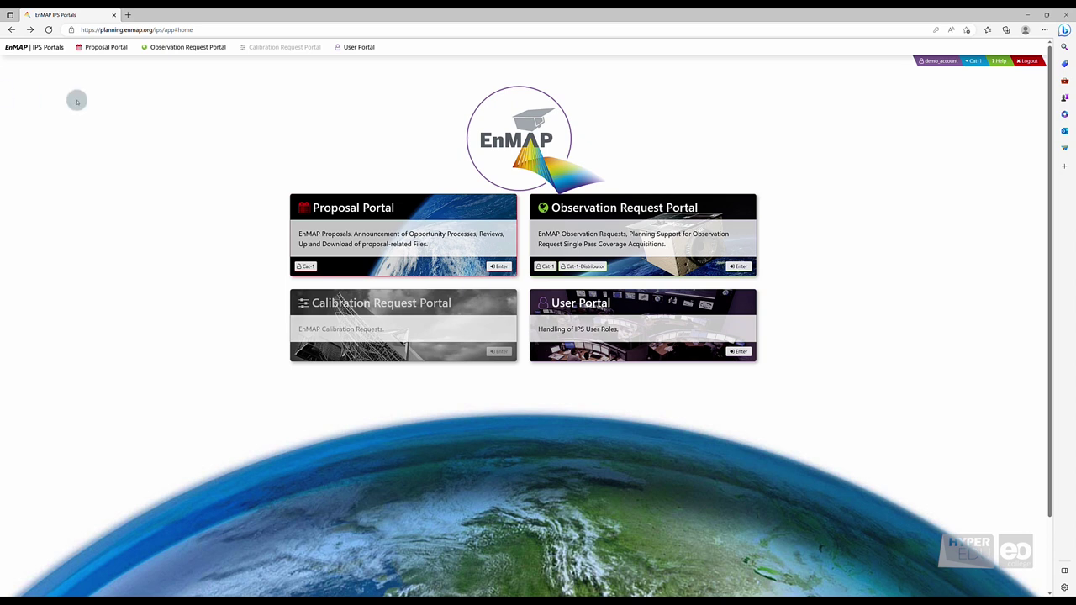
# Open User Proposals and check the demo proposal's Review and Status badges
pyautogui.click(372, 234)
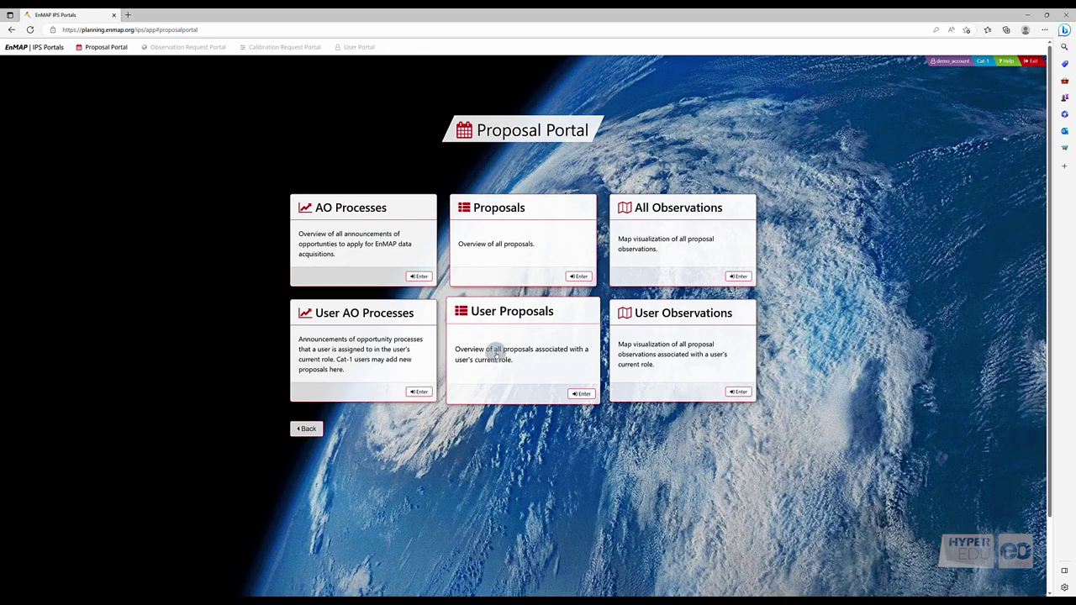
pyautogui.click(495, 358)
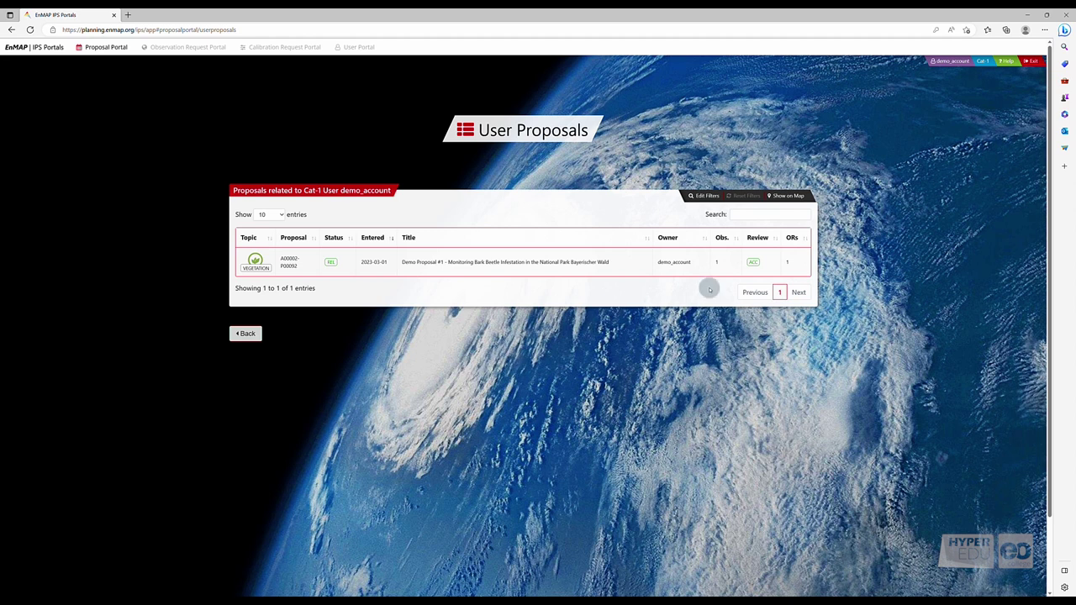
pyautogui.moveTo(759, 264)
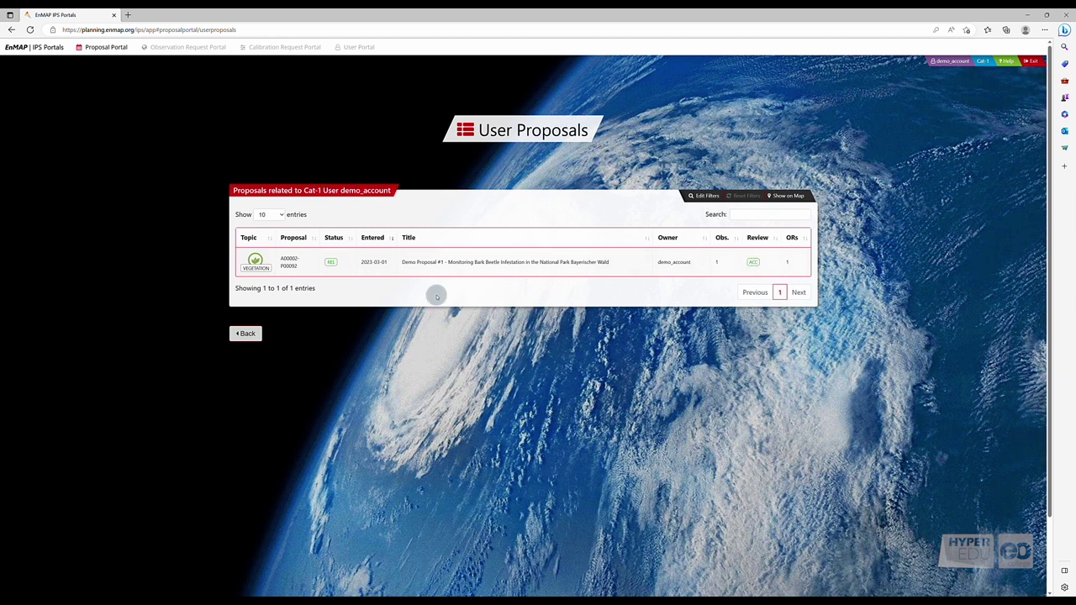
pyautogui.moveTo(332, 264)
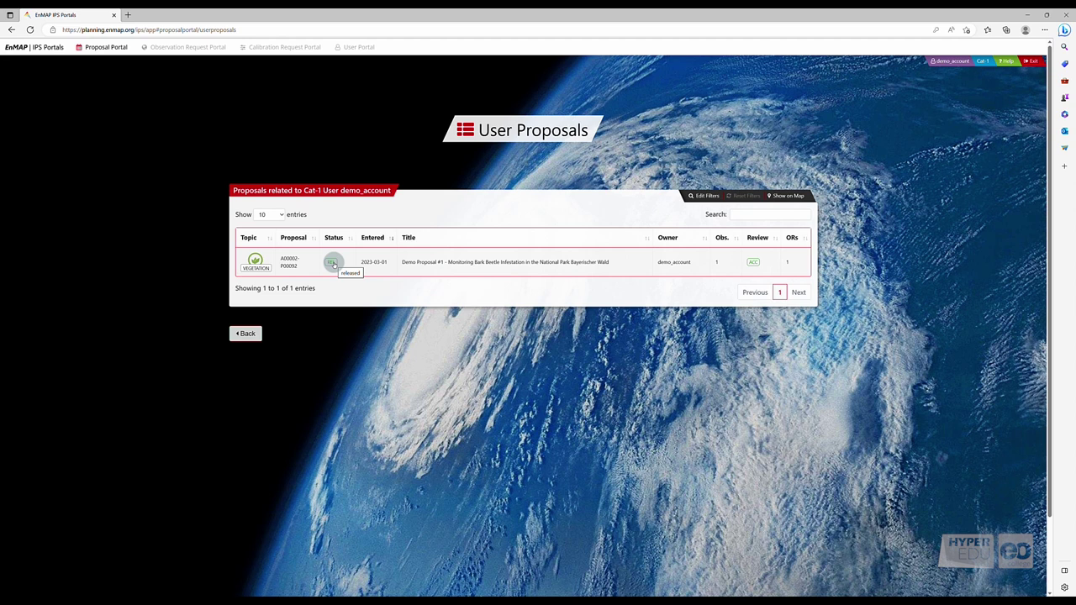
# Go back from the Proposal Portal to the home page and enter the Observation Request Portal
pyautogui.click(246, 334)
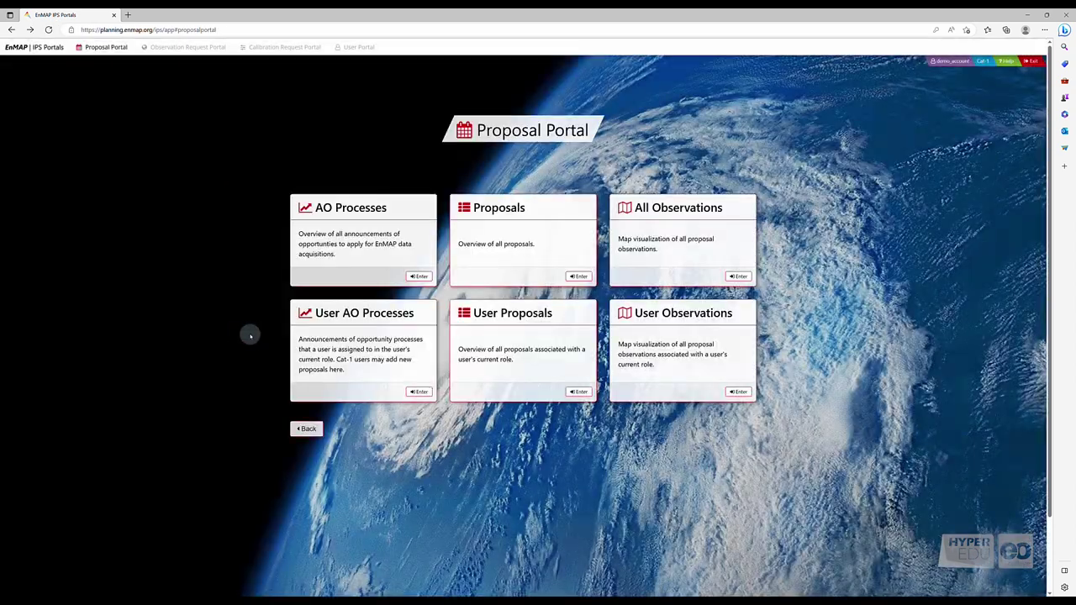
pyautogui.scroll(-2, 306, 342)
pyautogui.click(305, 343)
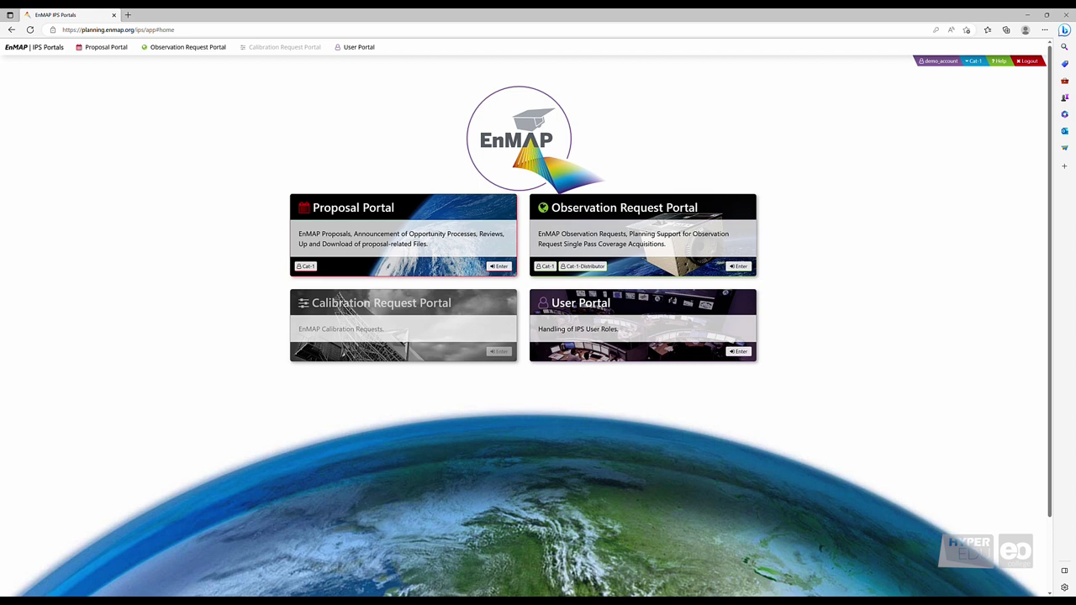
pyautogui.click(666, 244)
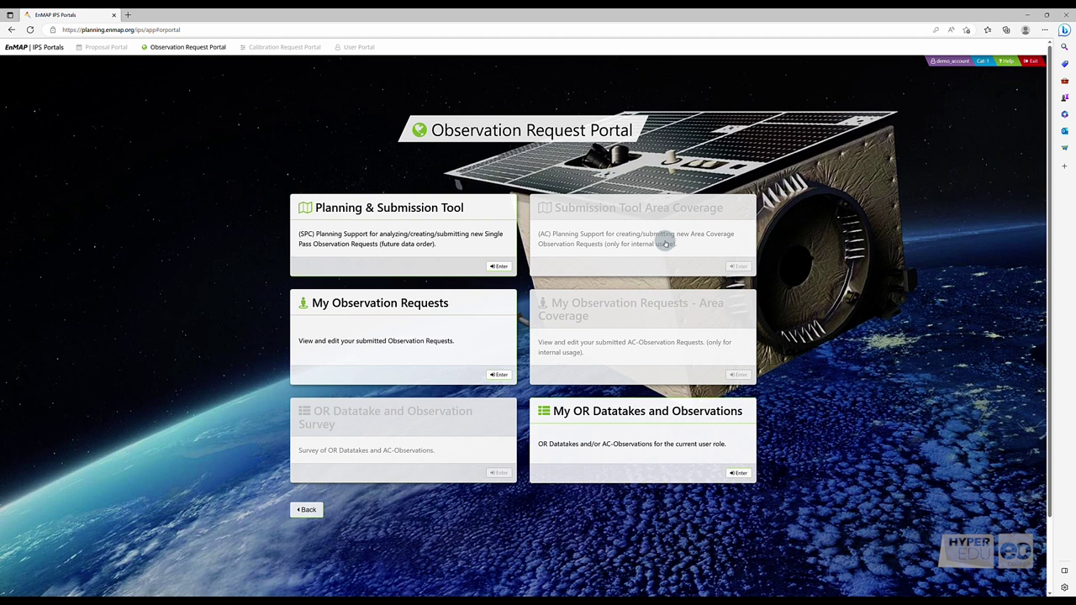
# Enter the Planning & Submission Tool to load Order Parameters and the planning map
pyautogui.click(501, 267)
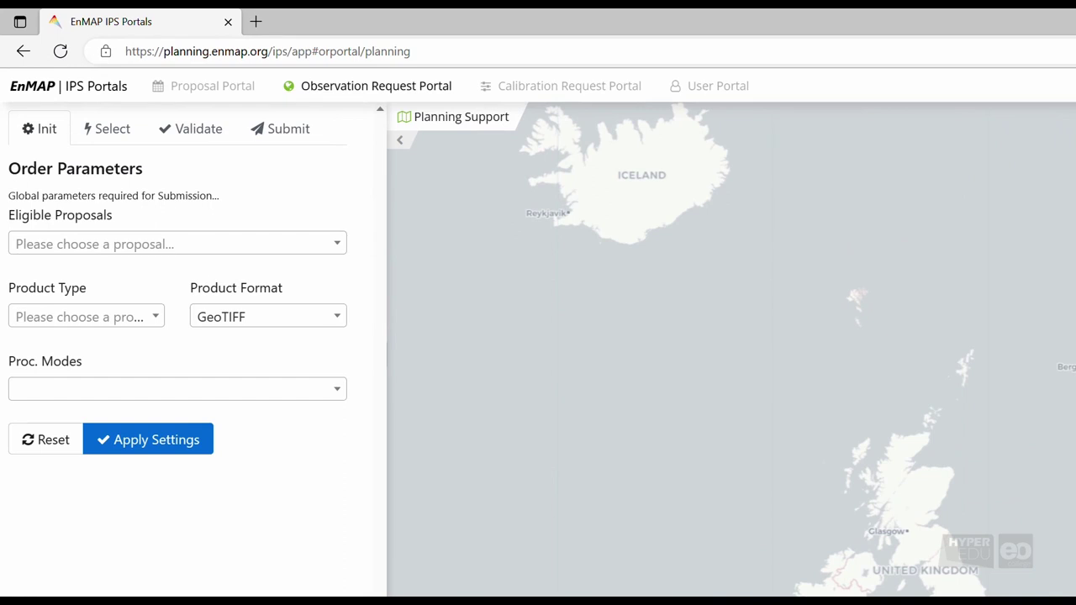
# Select the A00002-P00092 demo proposal under Eligible Proposals, then bring up Product Type choices
pyautogui.click(310, 254)
pyautogui.click(284, 330)
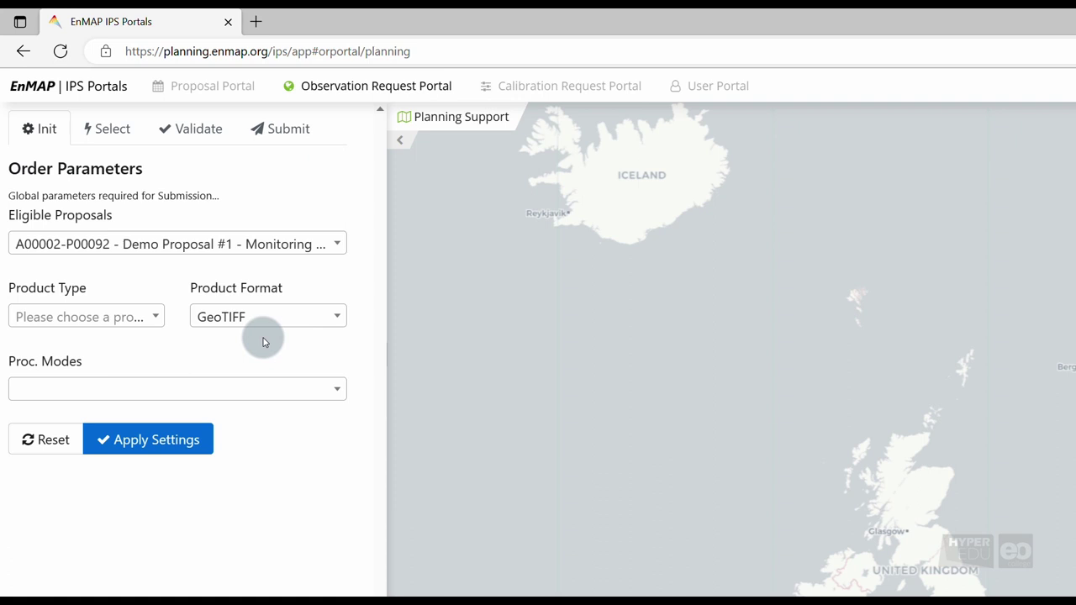
pyautogui.click(91, 318)
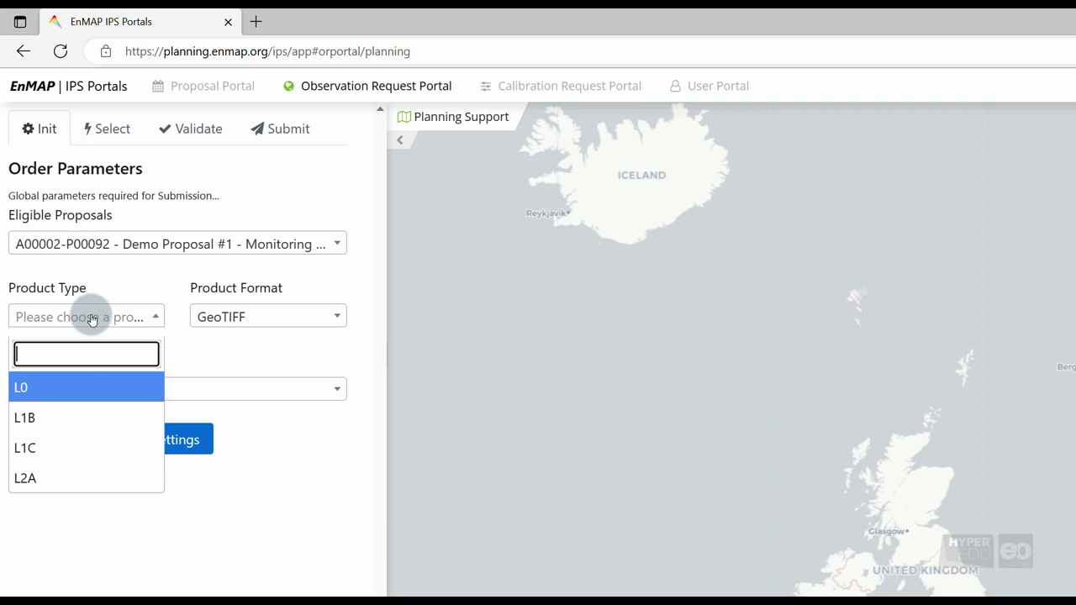
# Set product type L2A and processing mode 'L2A atmospheric correction for land surfaces', accepting its options
pyautogui.click(109, 479)
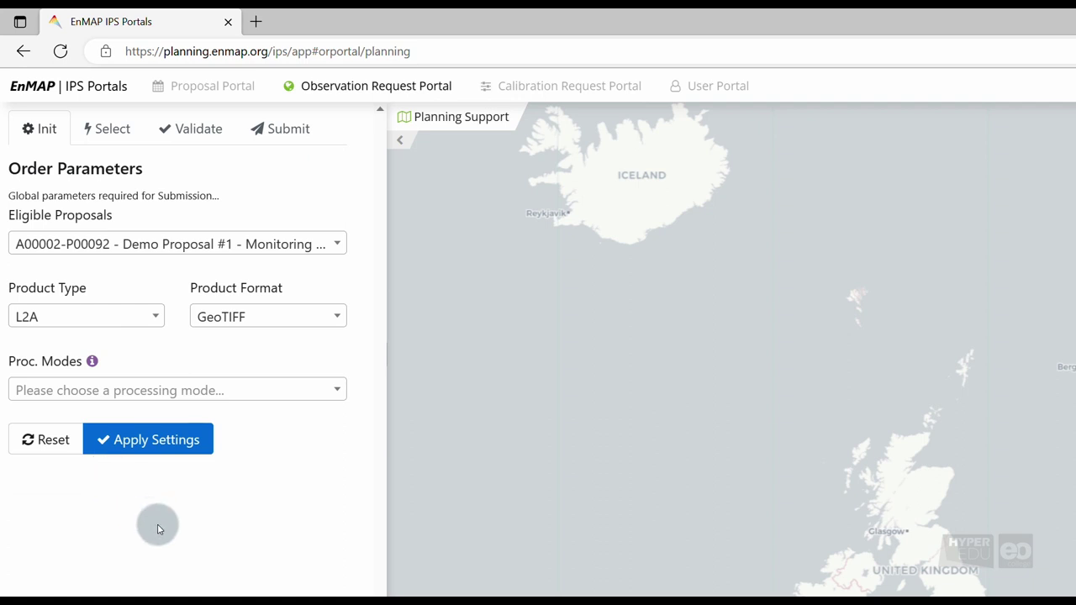
pyautogui.click(288, 390)
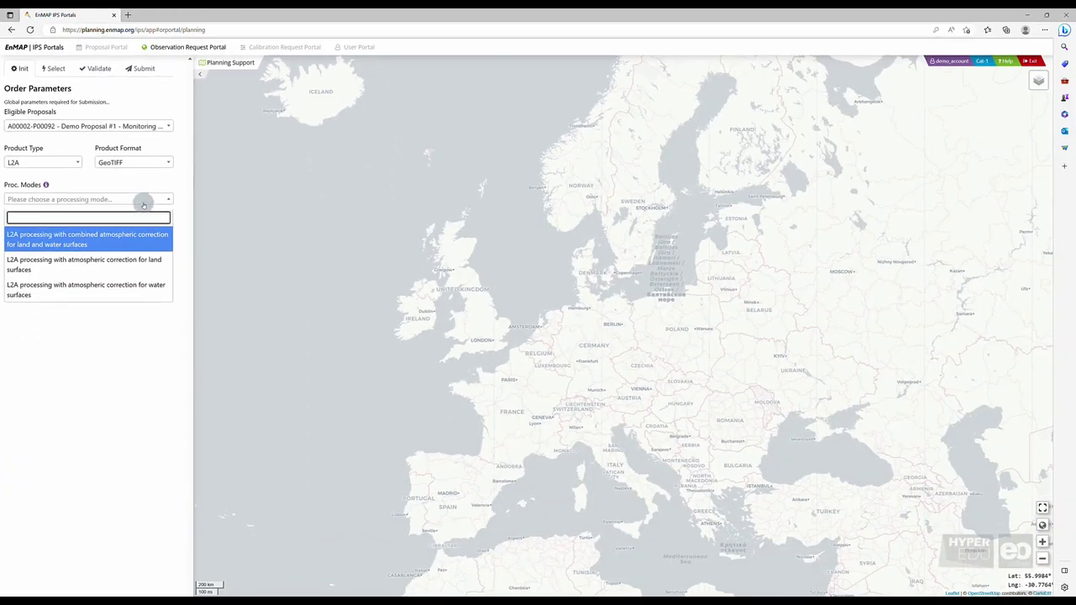
pyautogui.click(140, 259)
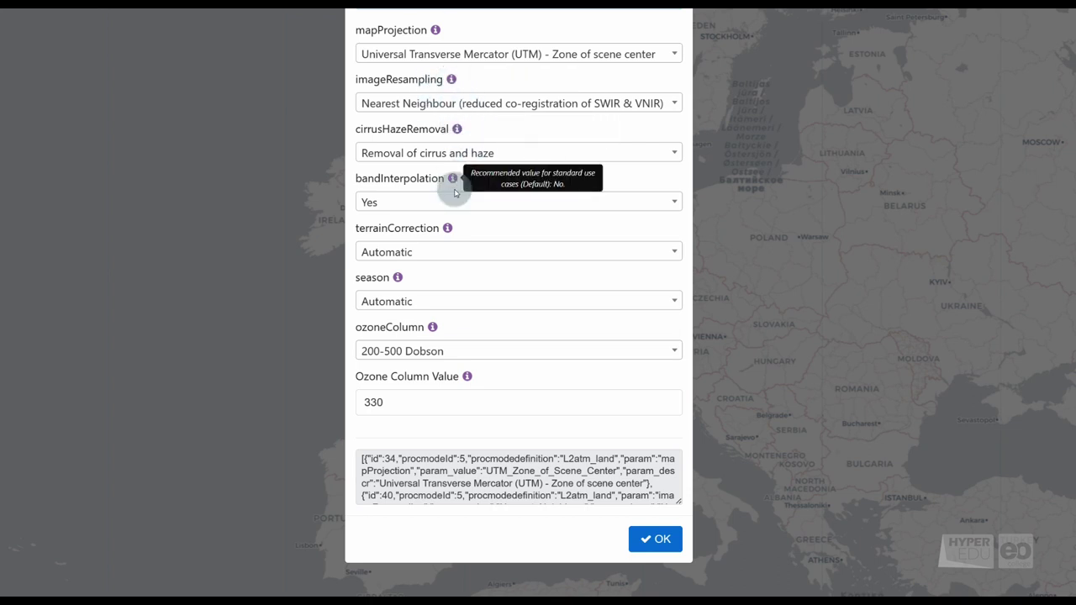
pyautogui.moveTo(449, 229)
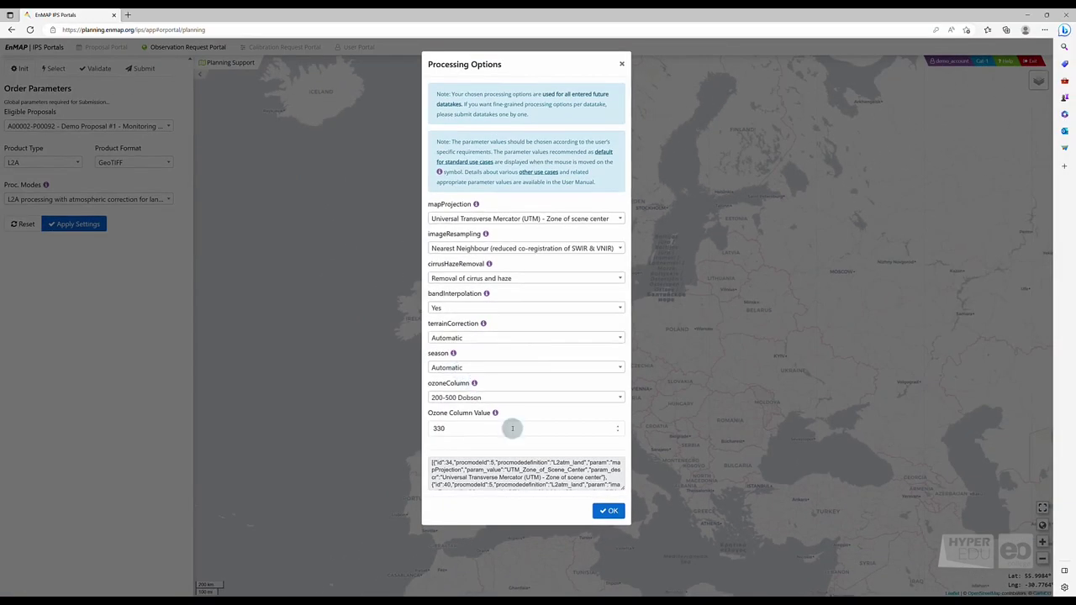
pyautogui.click(651, 542)
# Apply the order parameter settings to reach the Select step
pyautogui.click(96, 225)
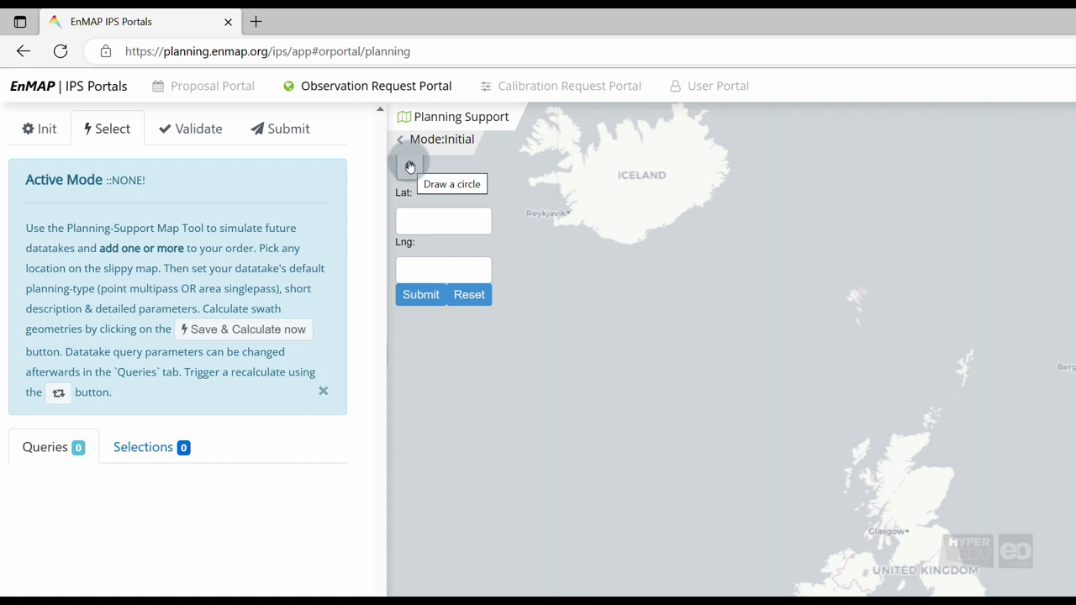
# Frame the Zwiesel countryside on the map and pick the draw-circle tool
pyautogui.click(432, 216)
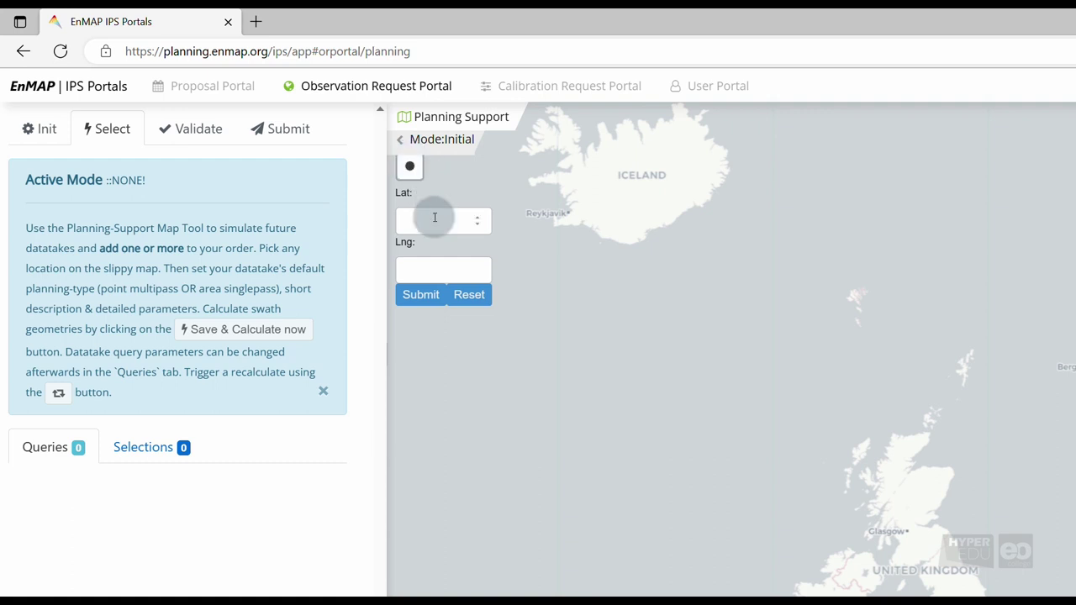
pyautogui.click(440, 263)
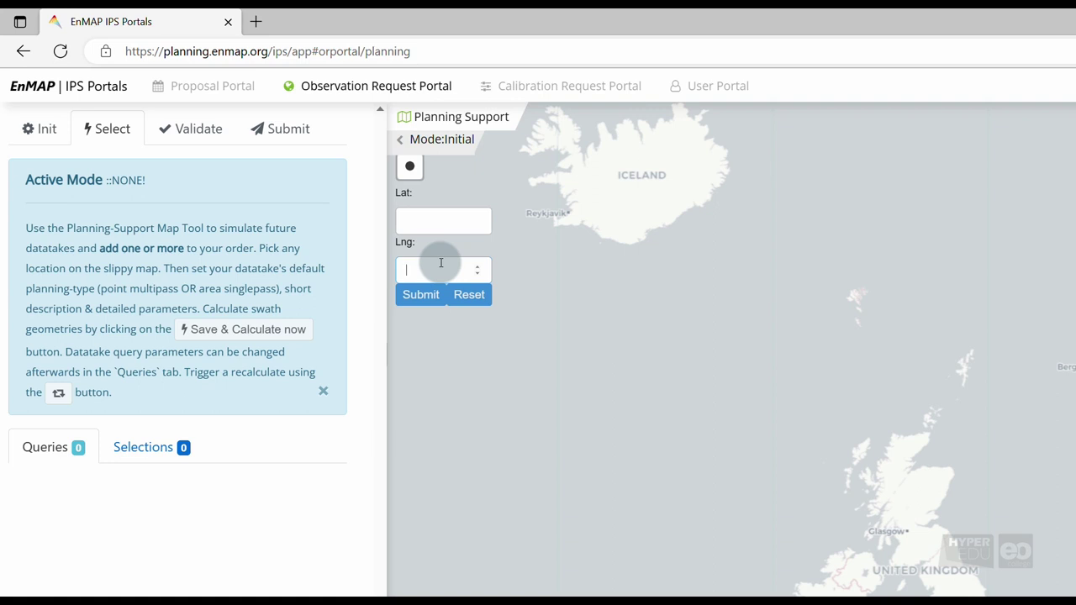
pyautogui.scroll(-3, 1075, 604)
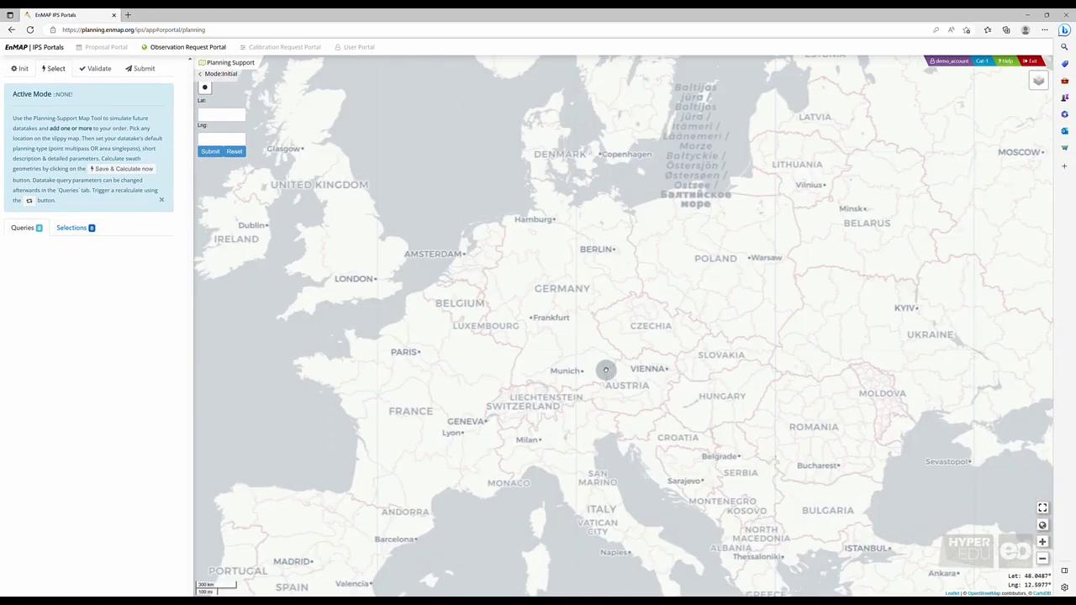
pyautogui.scroll(4, 605, 370)
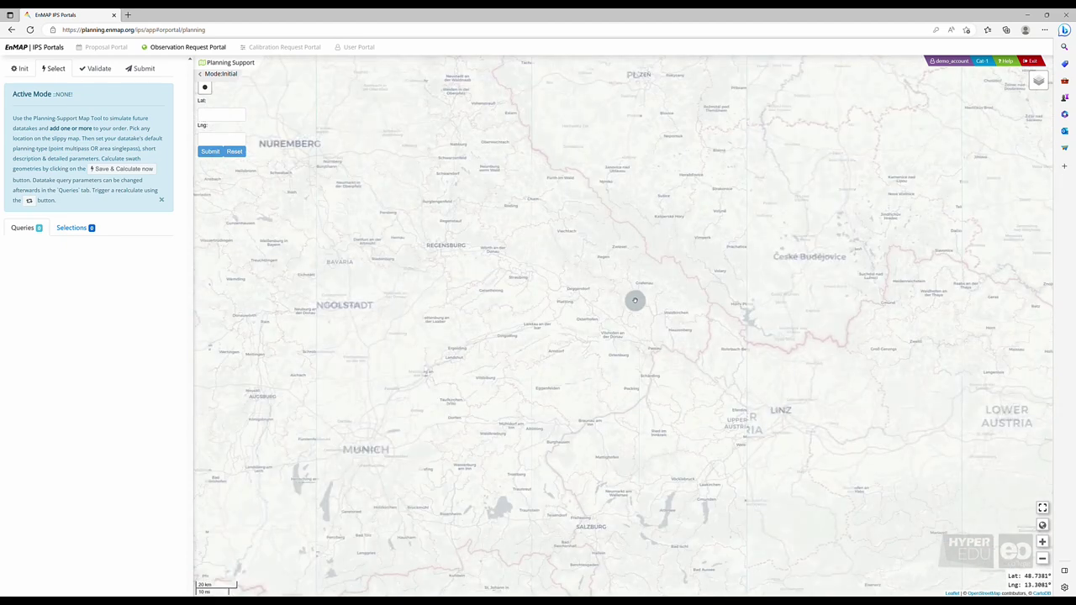
pyautogui.scroll(1, 635, 300)
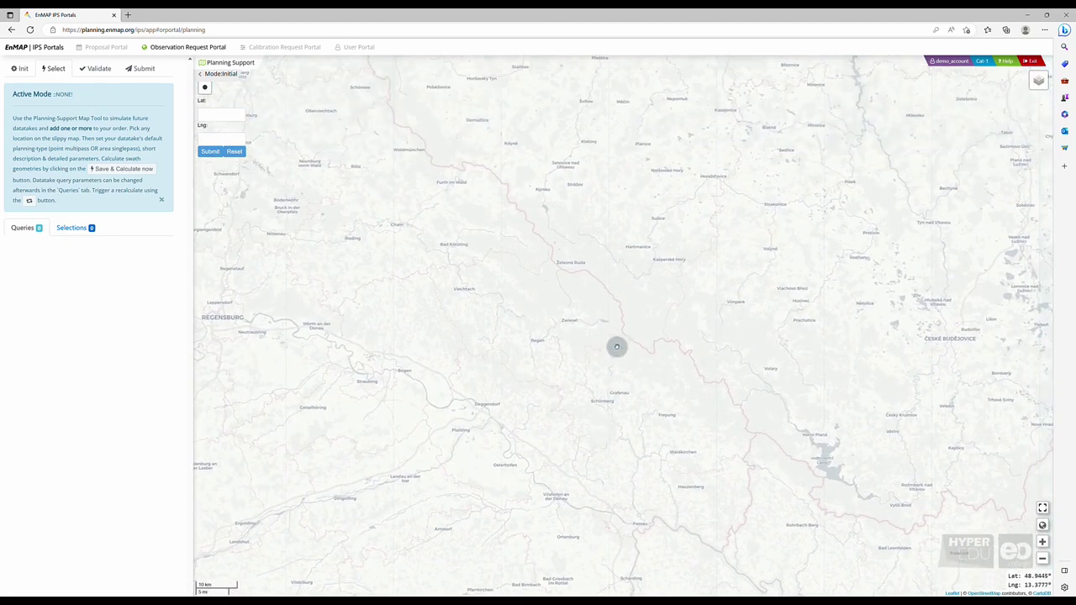
pyautogui.scroll(2, 616, 347)
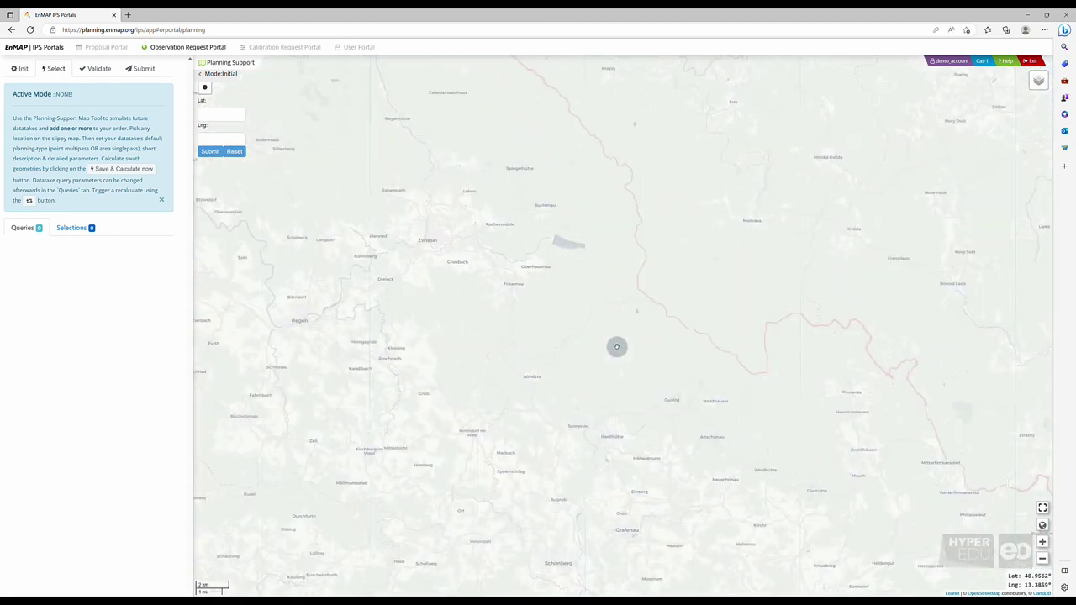
pyautogui.click(1042, 559)
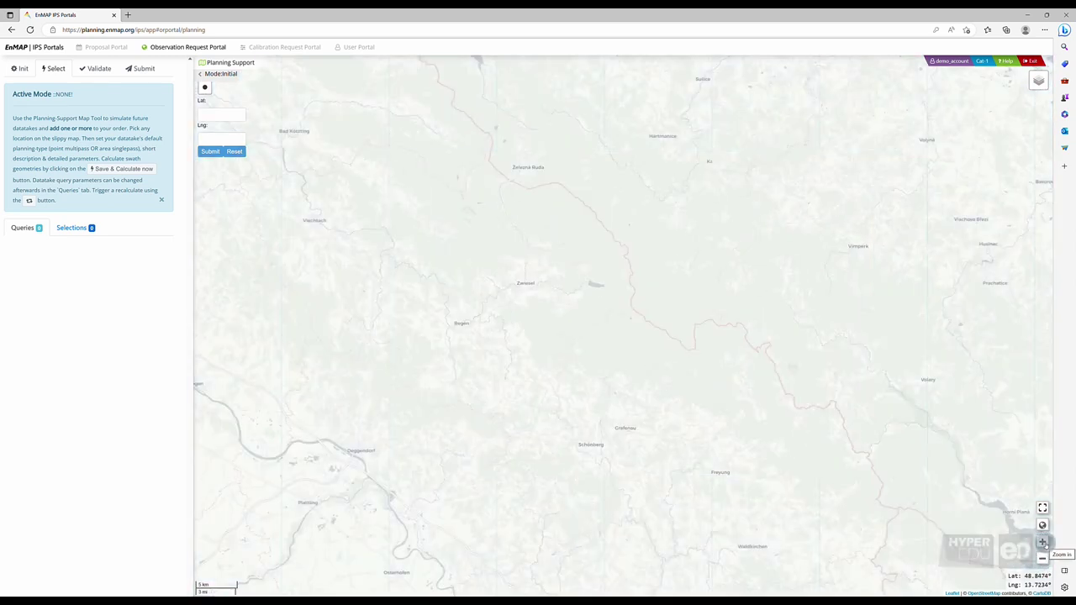
pyautogui.click(1043, 543)
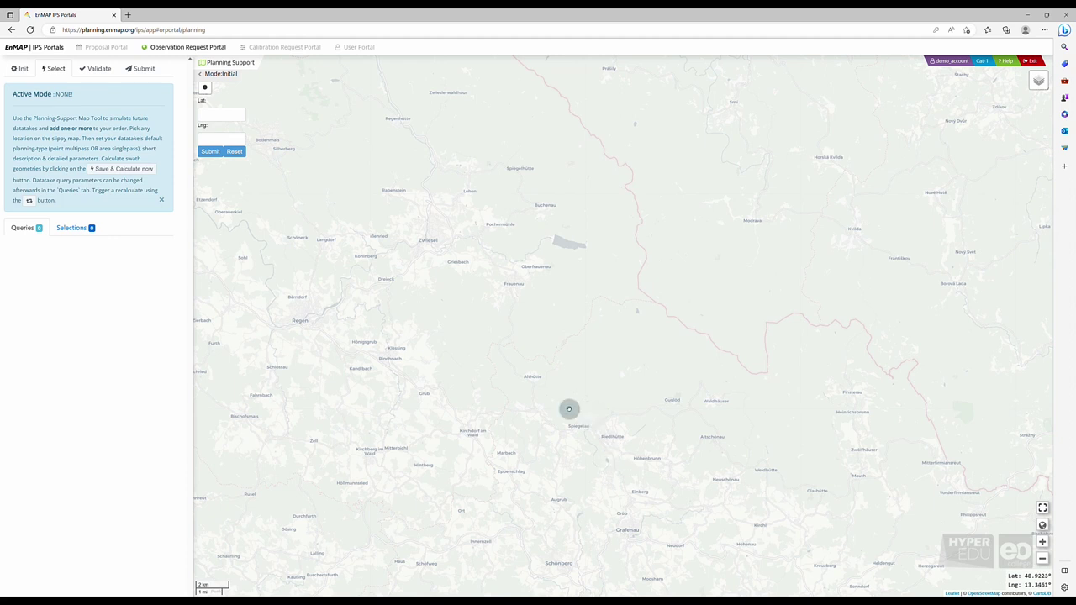
pyautogui.click(204, 86)
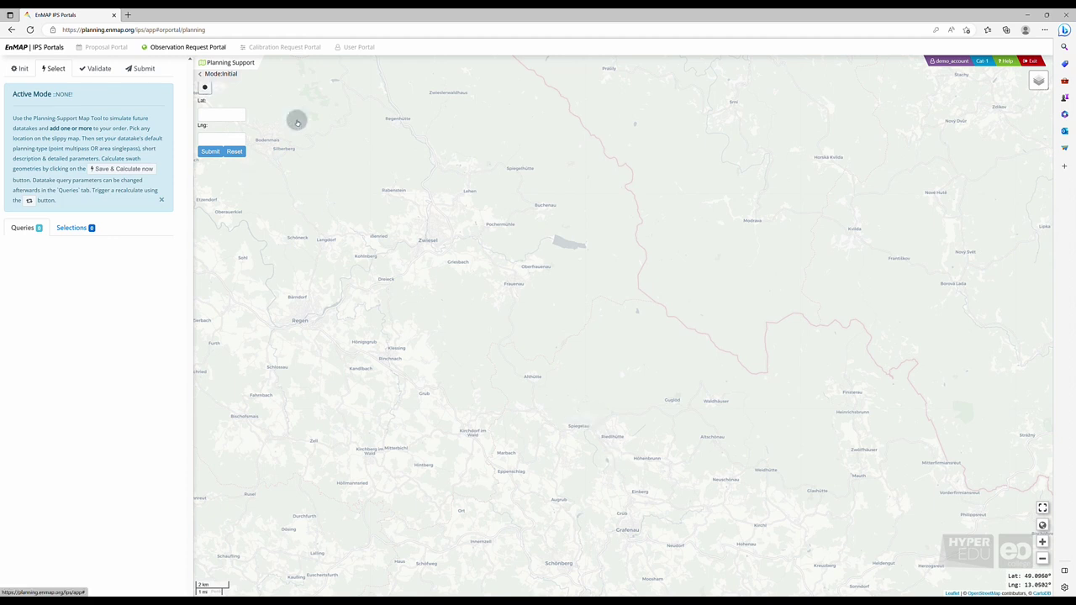
# Draw a circle east of Zwiesel and describe it as 'NationalPark'
pyautogui.moveTo(574, 312)
pyautogui.mouseDown()
pyautogui.moveTo(701, 418)
pyautogui.moveTo(720, 449)
pyautogui.mouseUp()
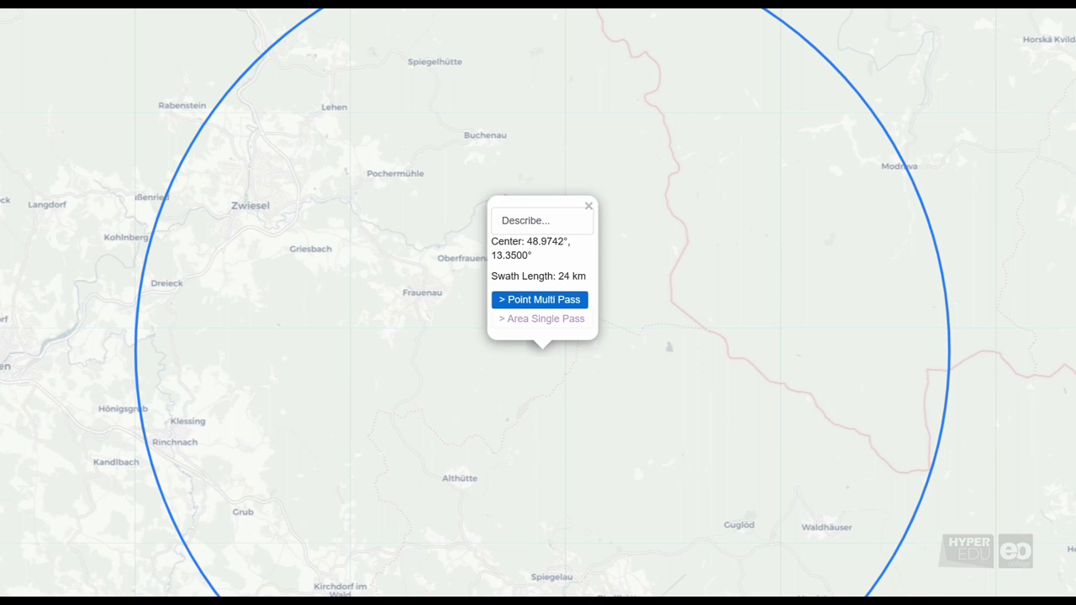
pyautogui.click(568, 225)
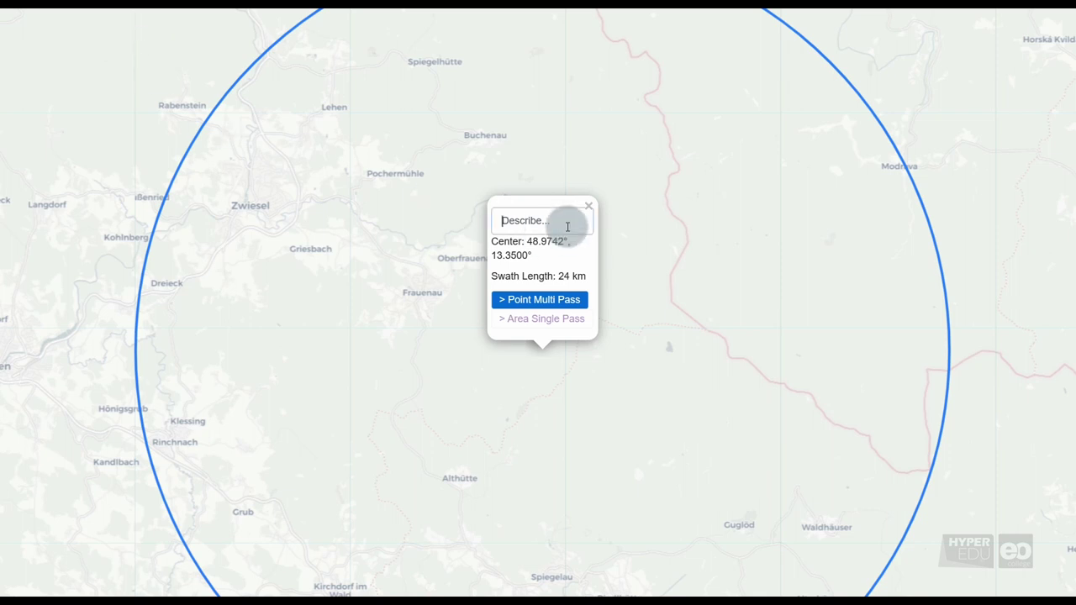
pyautogui.write('NationalPark')
# Choose Point Multi Pass for the circle, dated 2023-06-01 to 2023-06-30
pyautogui.click(555, 311)
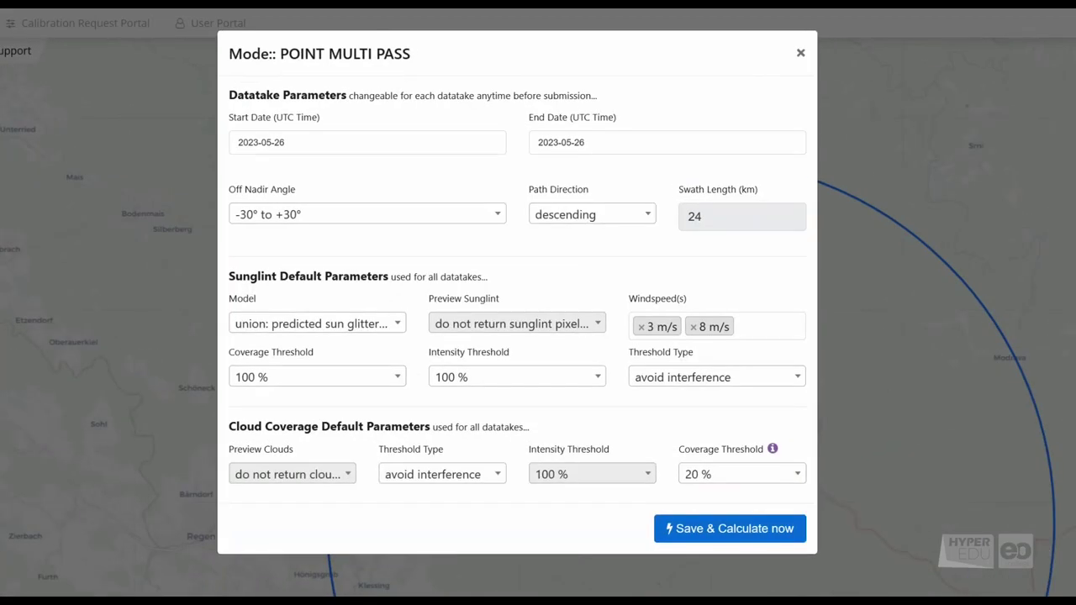
pyautogui.click(322, 142)
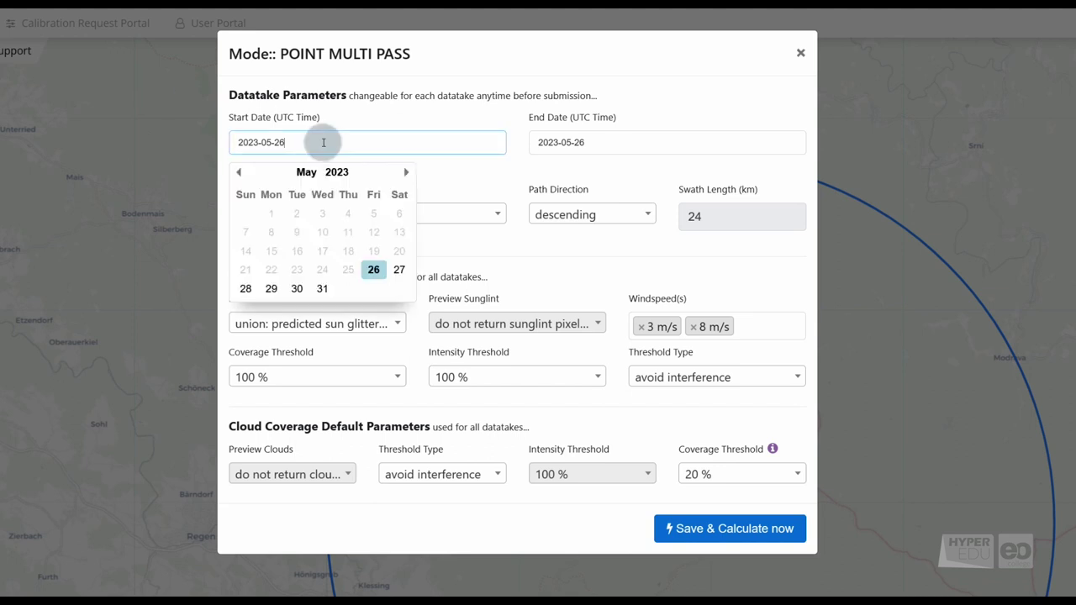
pyautogui.click(406, 171)
pyautogui.click(347, 214)
pyautogui.tripleClick(591, 139)
pyautogui.write('2023-06-30')
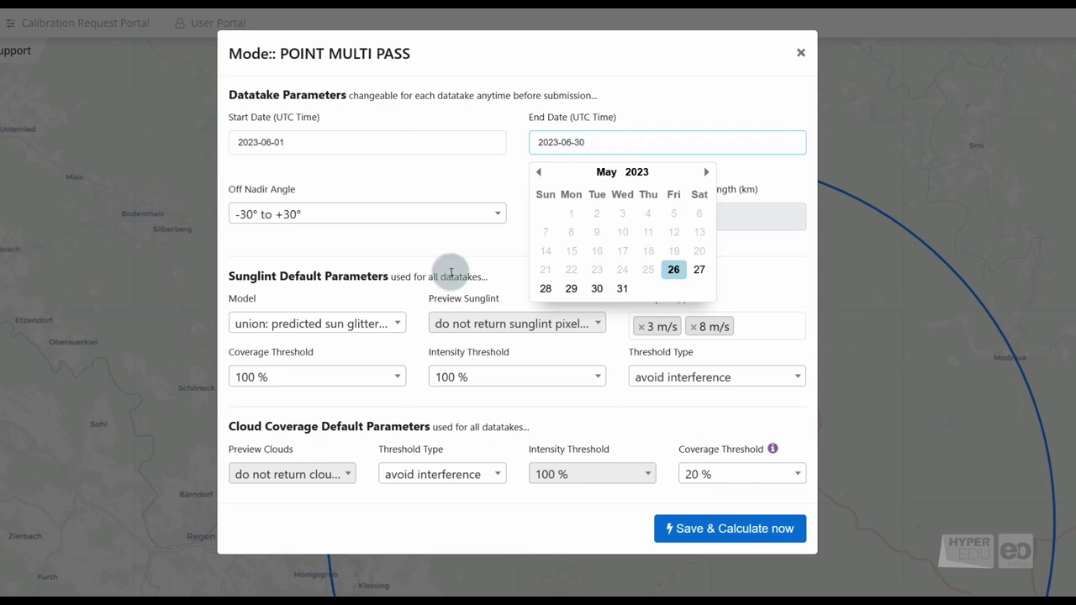
pyautogui.click(386, 239)
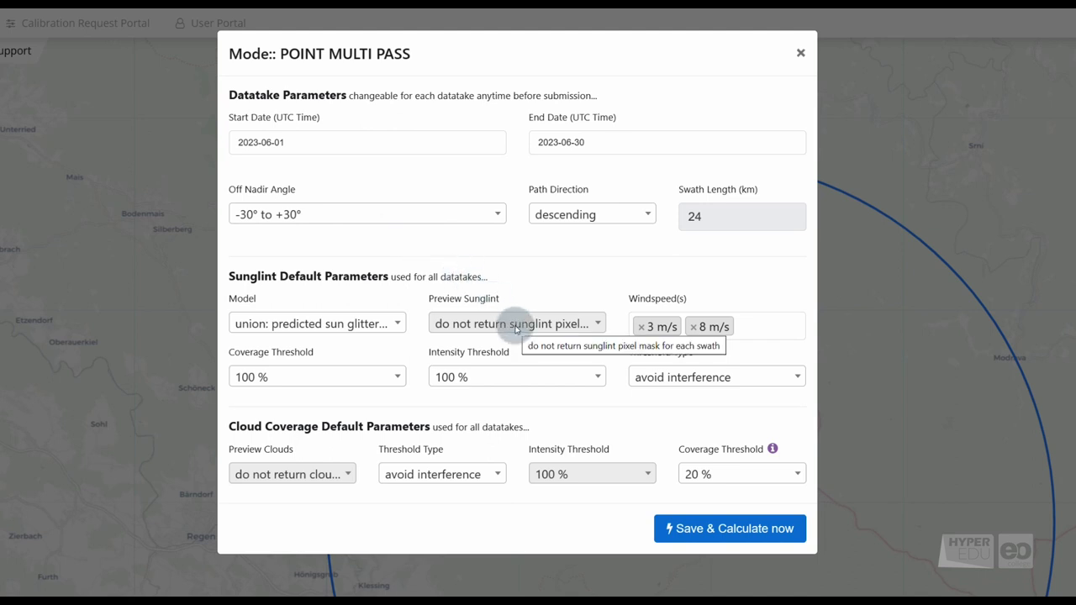
# Keep the union sunglint model and the remaining default parameters
pyautogui.click(387, 323)
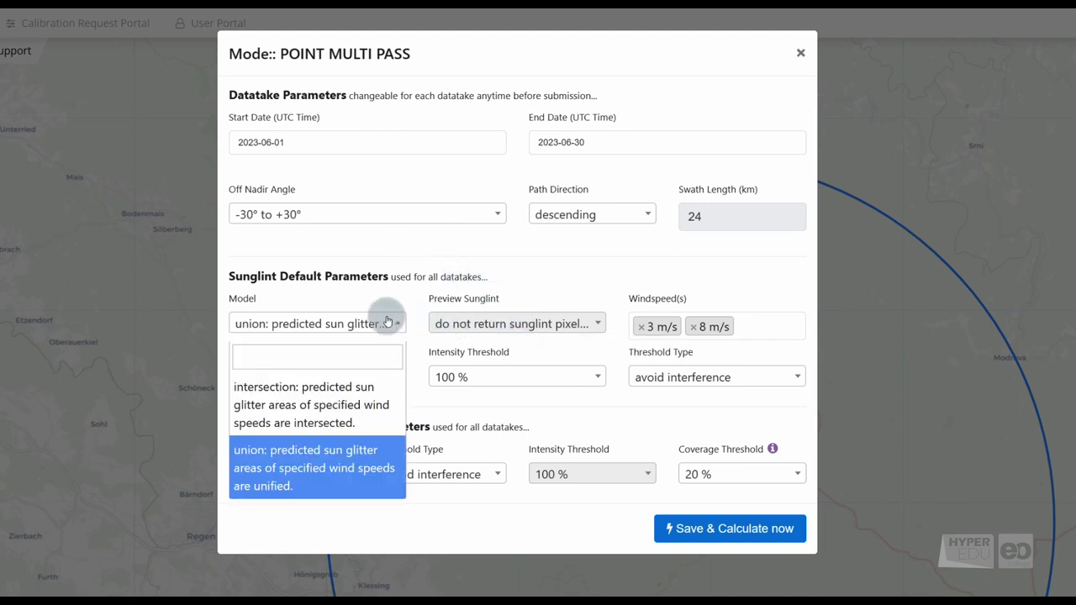
pyautogui.click(387, 323)
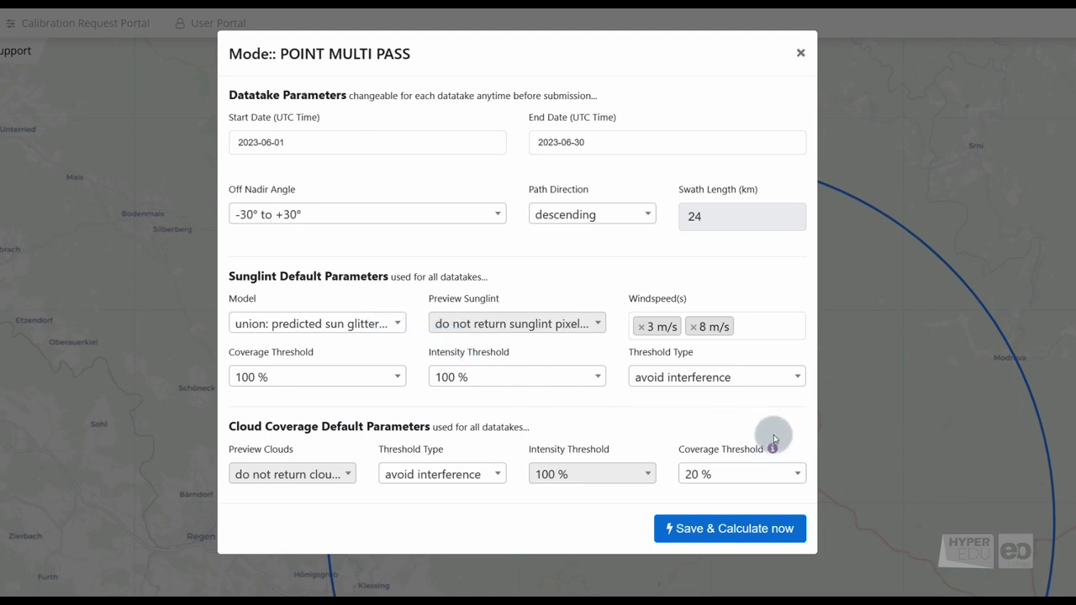
pyautogui.moveTo(773, 454)
# Save the NationalPark parameters and calculate its datatake swaths
pyautogui.click(746, 530)
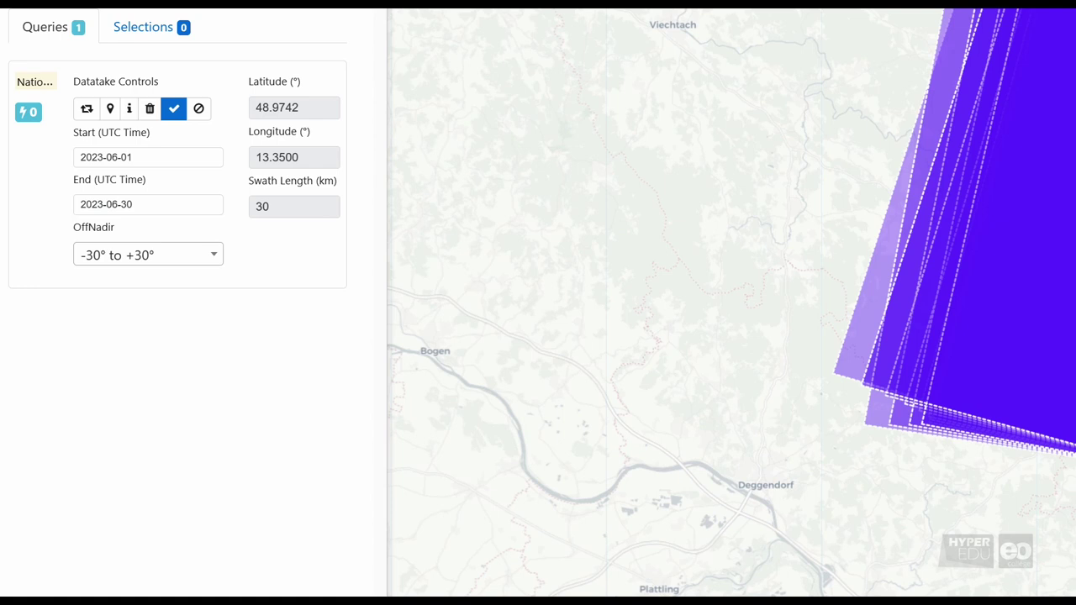
# Review the NationalPark query's visibility contacts, checking two contact footprints on the map
pyautogui.click(128, 108)
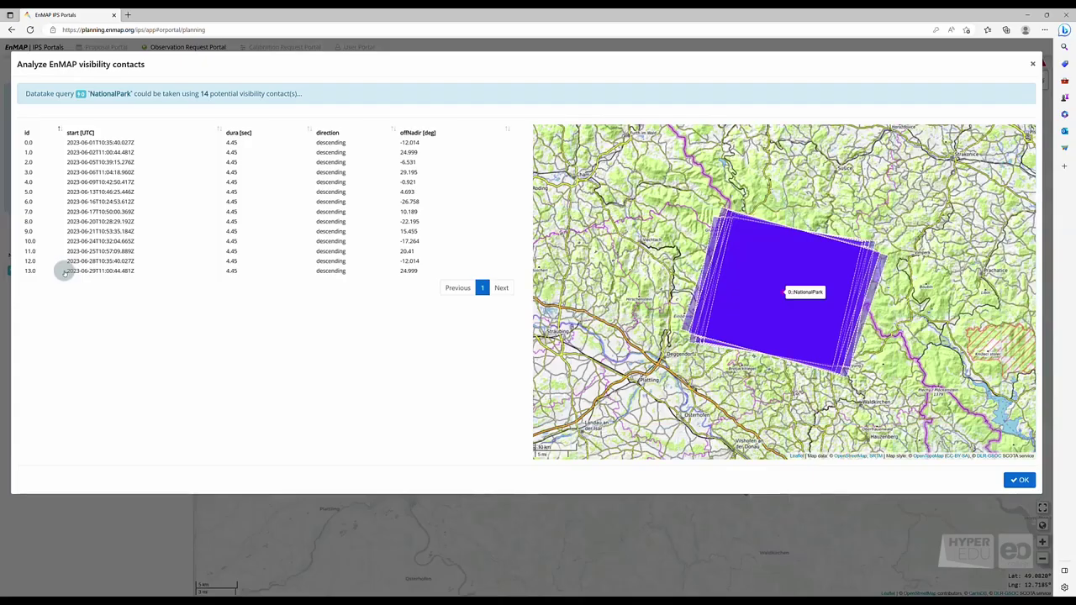
pyautogui.click(340, 161)
pyautogui.click(331, 231)
pyautogui.click(1033, 63)
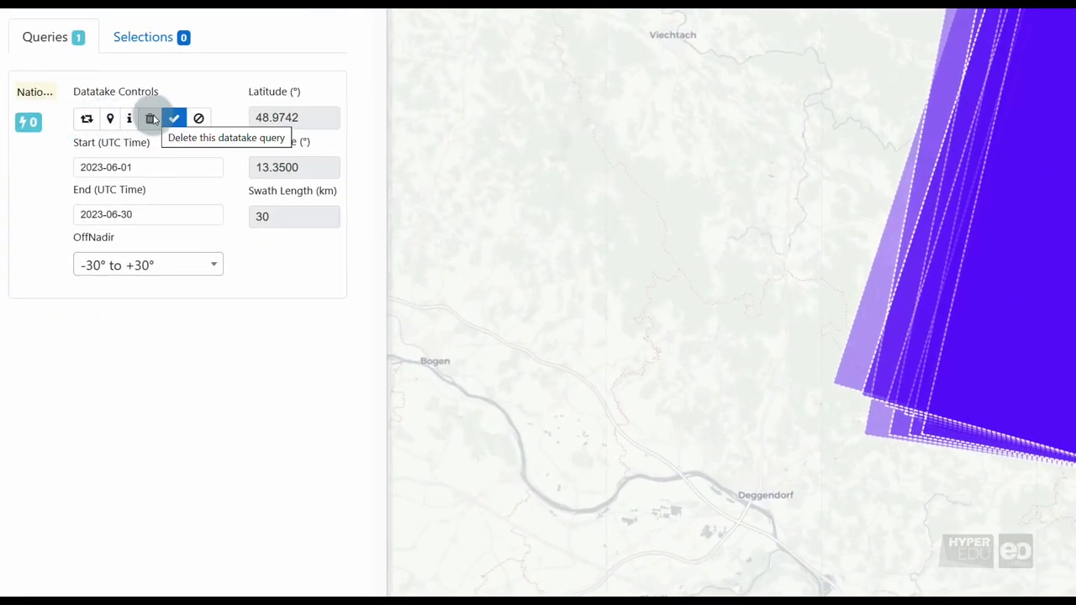
# Zoom to the datatake footprint and select the NationalPark datatake query
pyautogui.click(109, 118)
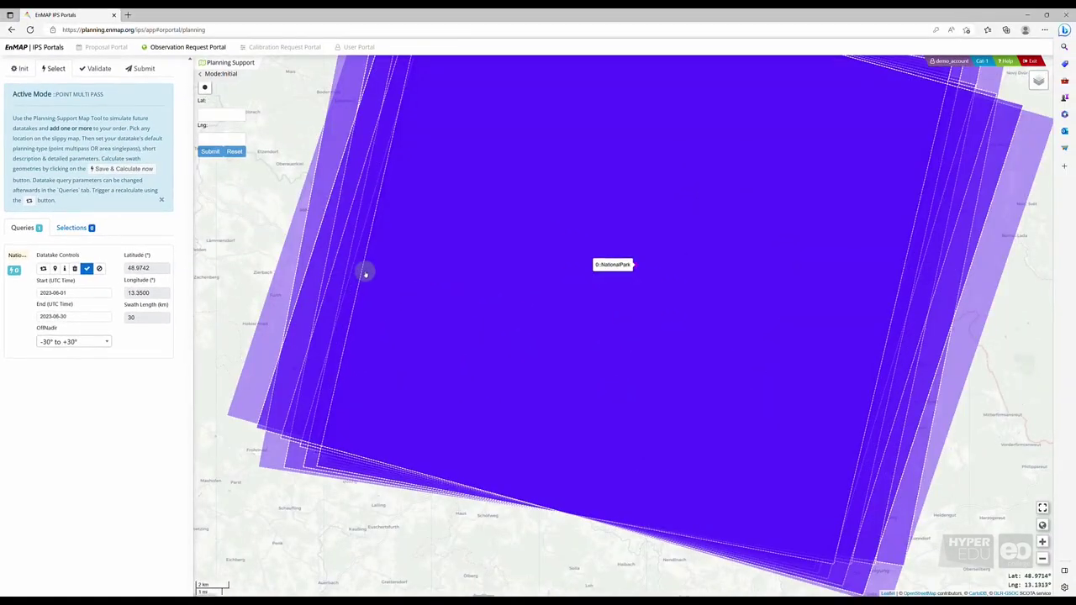
pyautogui.scroll(-1, 322, 241)
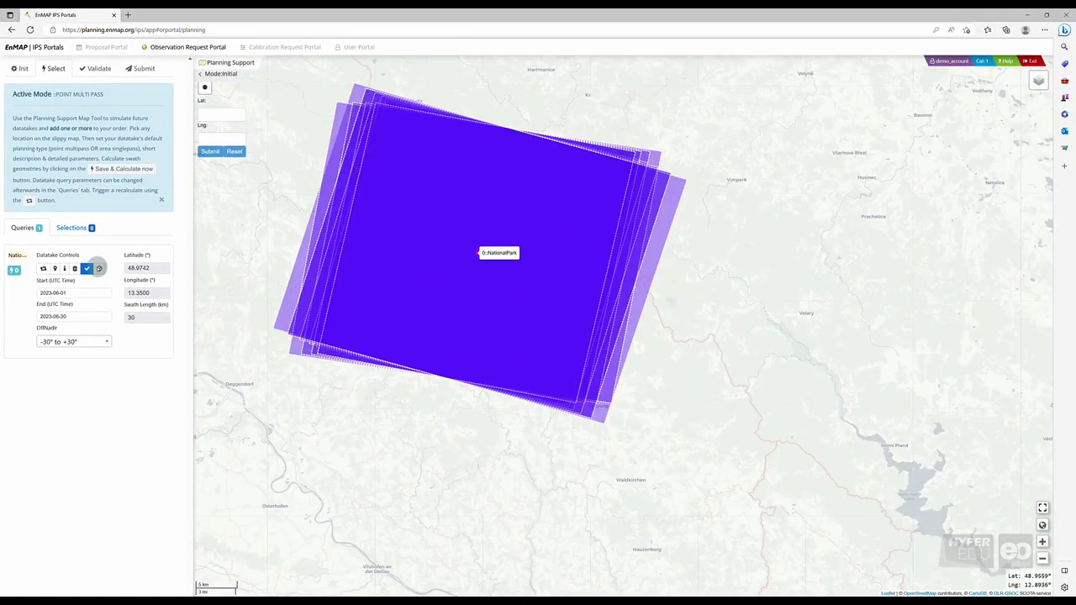
pyautogui.click(88, 268)
# Show the Selections list with the NationalPark June 2023 datatake and centre its footprint on the map
pyautogui.click(76, 229)
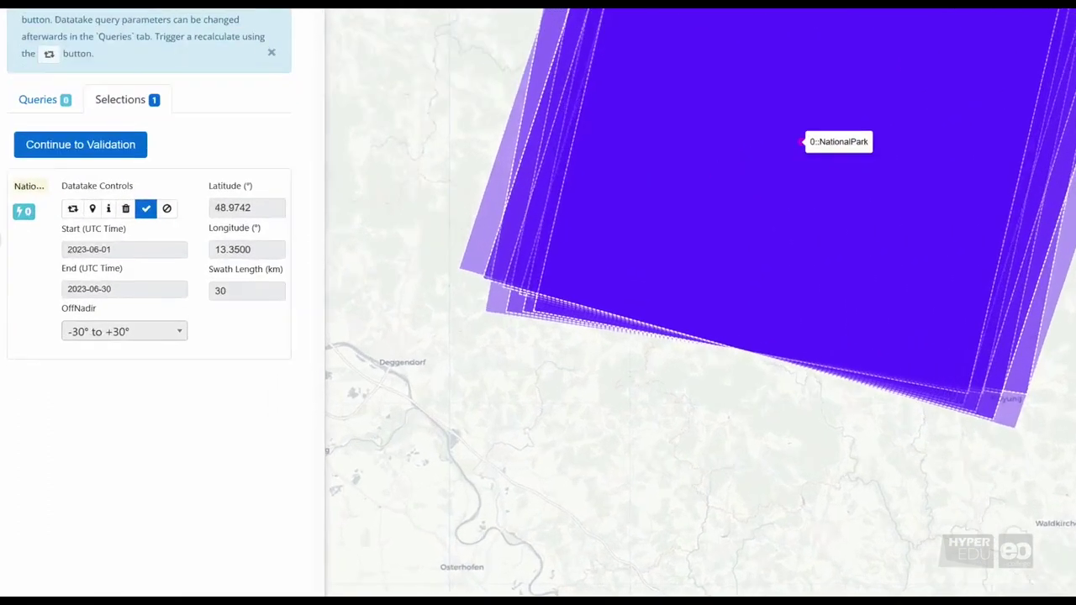
pyautogui.moveTo(935, 353); pyautogui.dragTo(1030, 401)
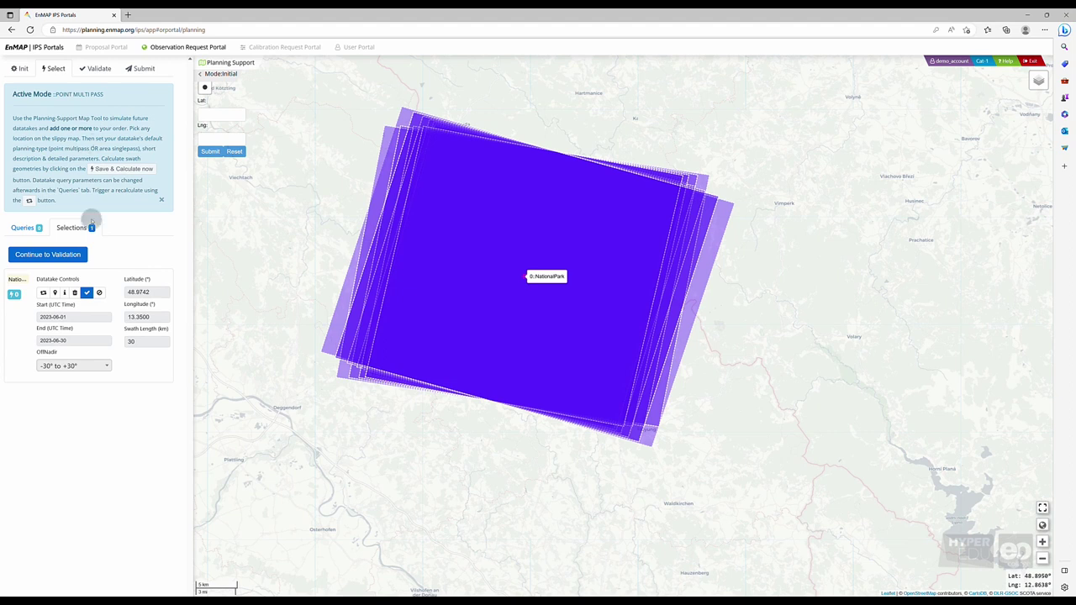
# Validate the NationalPark datatake, submit the observation request, and finish after the Success confirmation
pyautogui.click(74, 255)
pyautogui.click(99, 197)
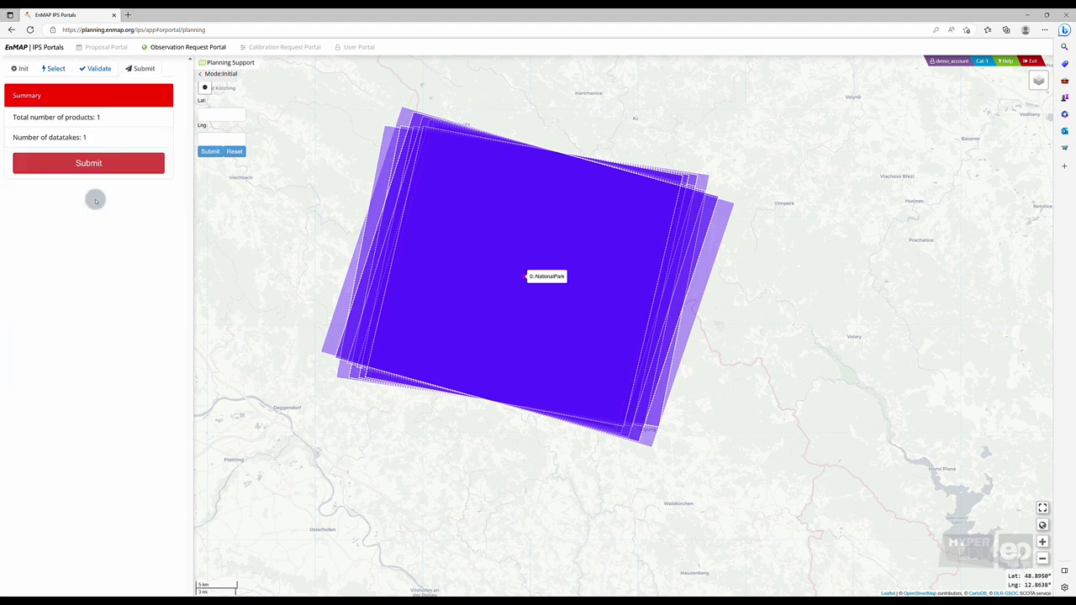
pyautogui.click(98, 163)
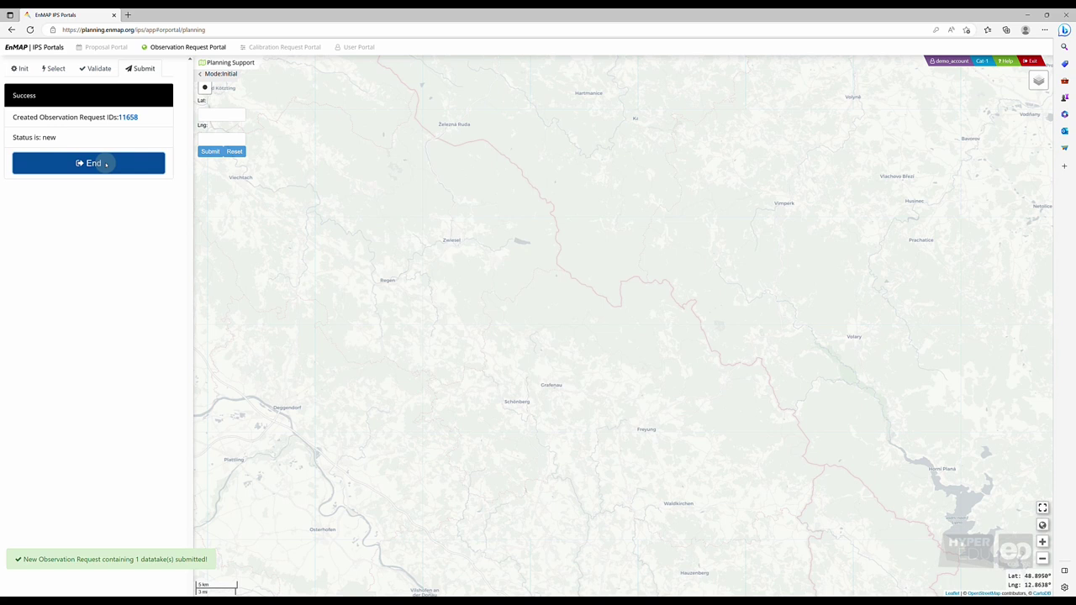
pyautogui.click(106, 163)
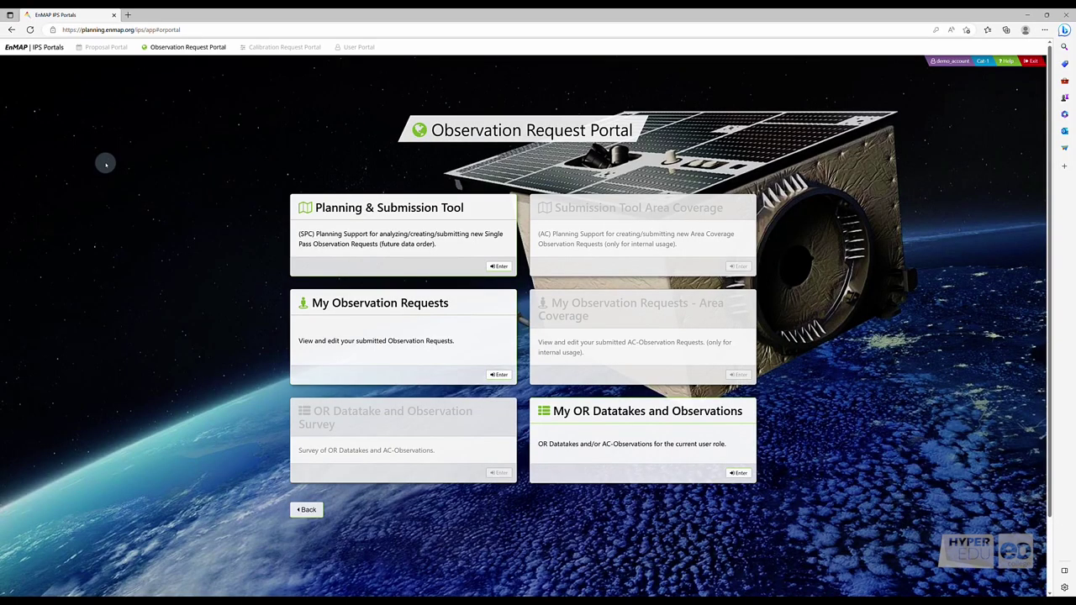